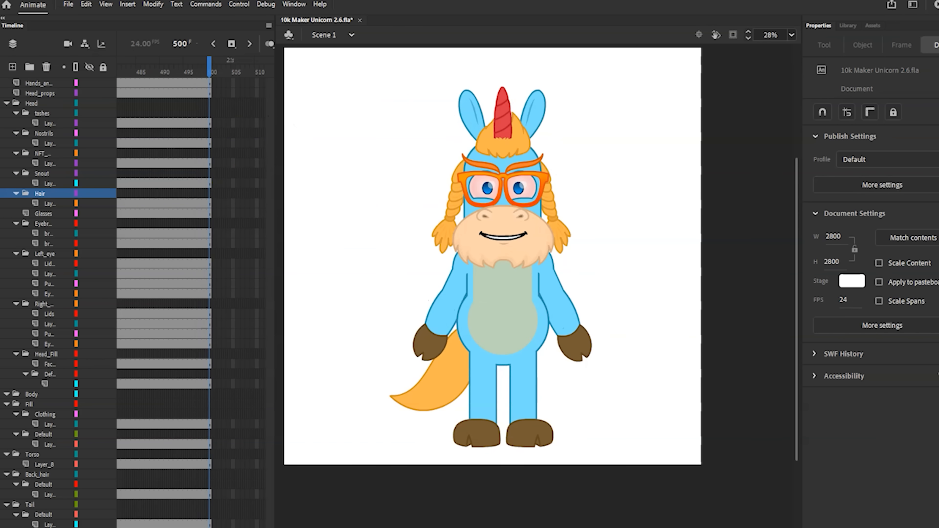
# Extend every layer of the unicorn character's main timeline to frame 845
pyautogui.moveTo(252, 83); pyautogui.dragTo(392, 83)
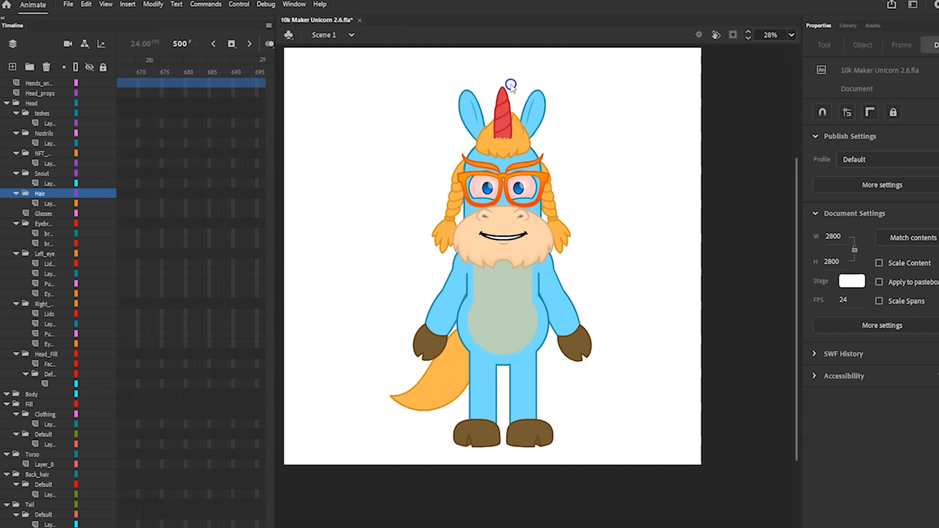
pyautogui.moveTo(535, 85); pyautogui.dragTo(257, 525)
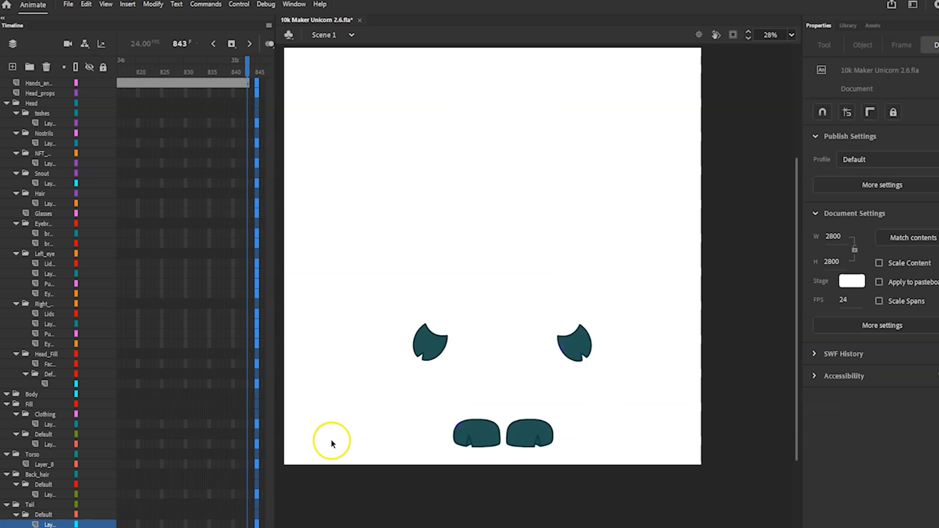
pyautogui.press('F5')
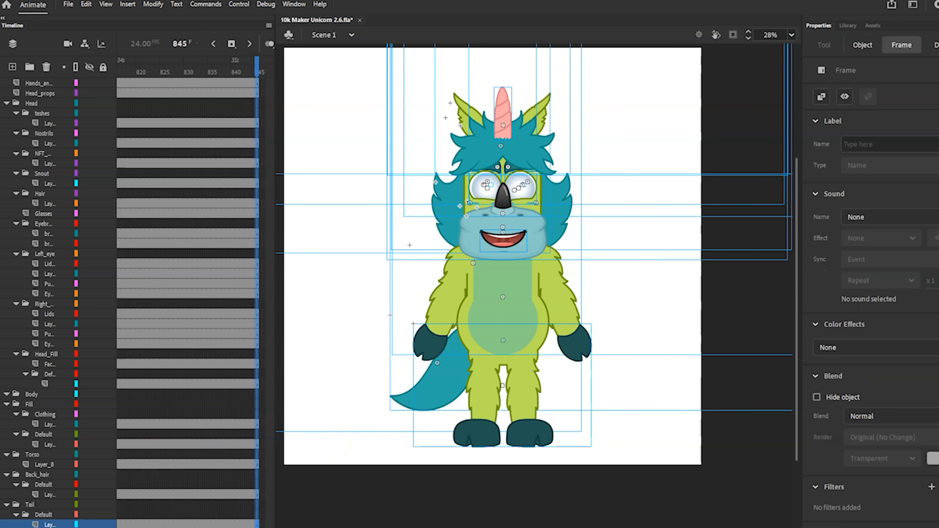
# Play back the extended main timeline to preview the character variations, and return the playhead to frame 1
pyautogui.moveTo(255, 527); pyautogui.dragTo(210, 527)
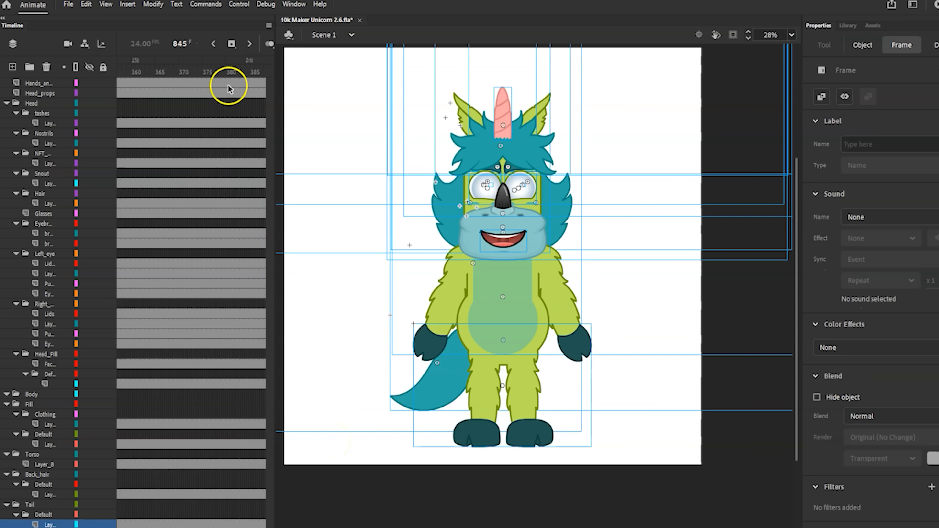
pyautogui.click(220, 71)
pyautogui.press('Return')
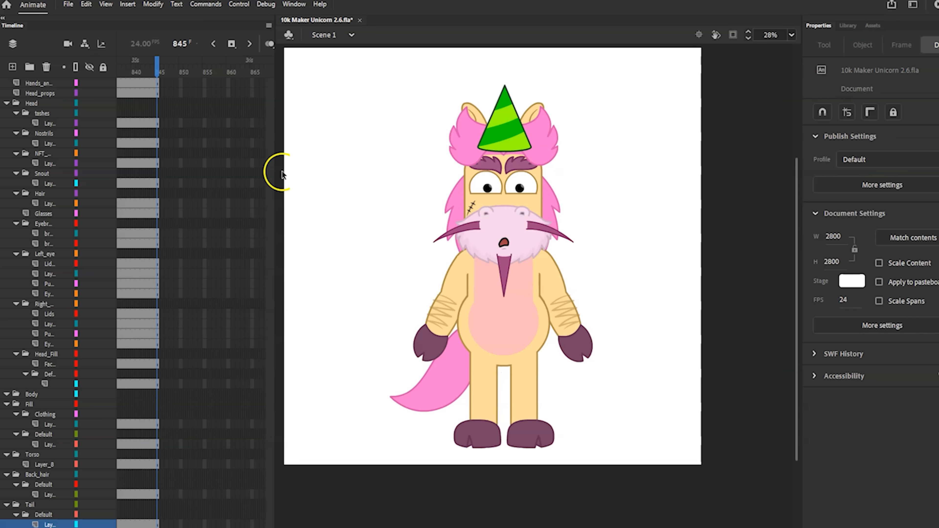
pyautogui.moveTo(255, 527); pyautogui.dragTo(118, 527)
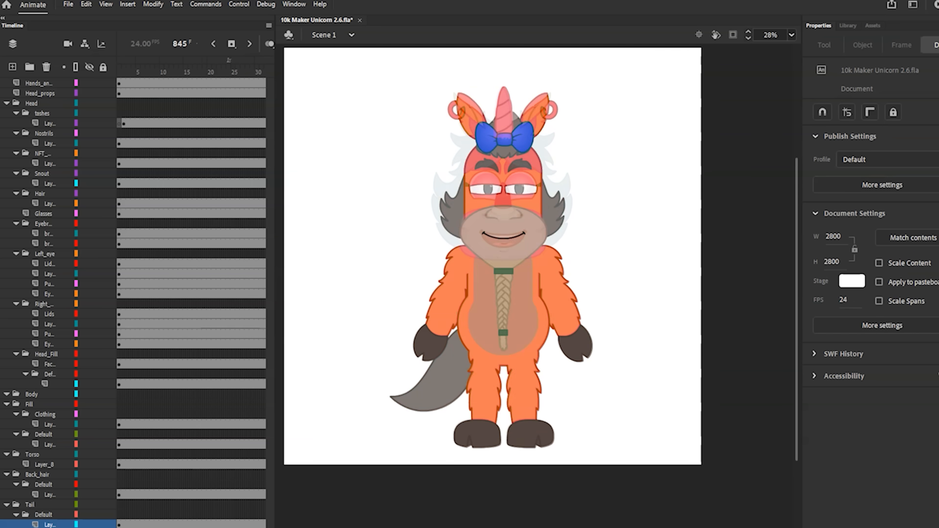
pyautogui.click(117, 69)
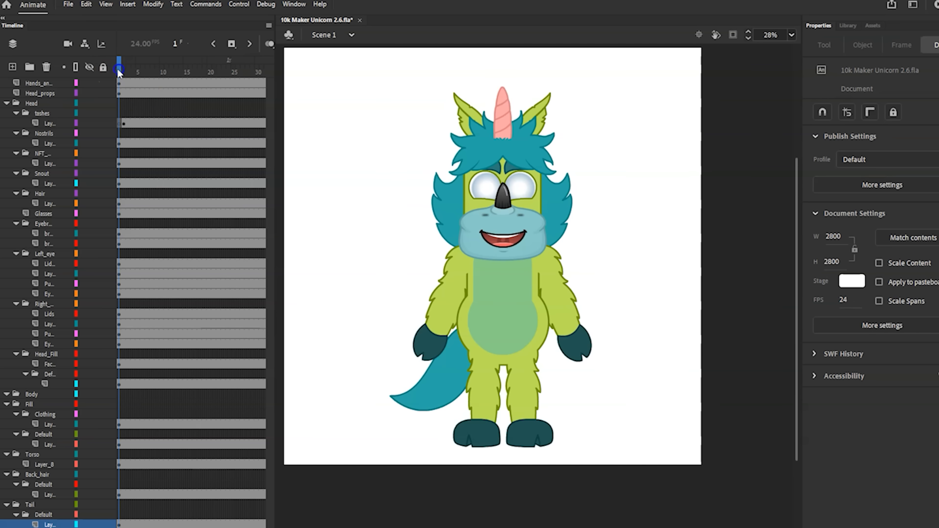
# Inspect the character's separate part symbols on frame 1: head, torso, shirt, eyelids, snout and back hair
pyautogui.click(539, 166)
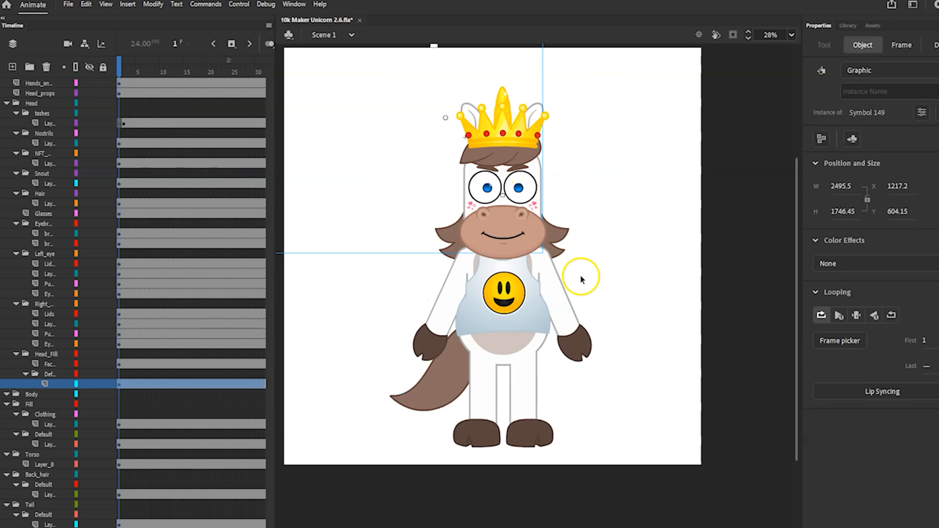
pyautogui.click(560, 297)
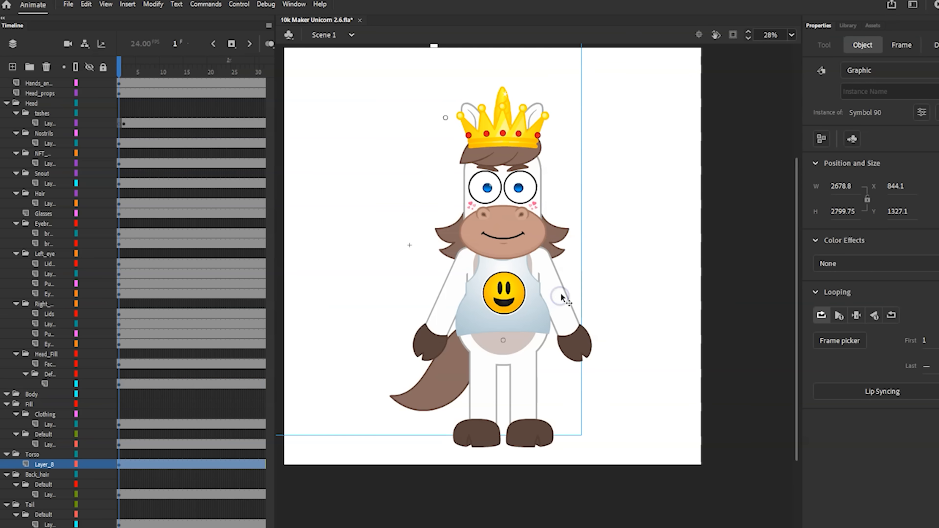
pyautogui.click(531, 313)
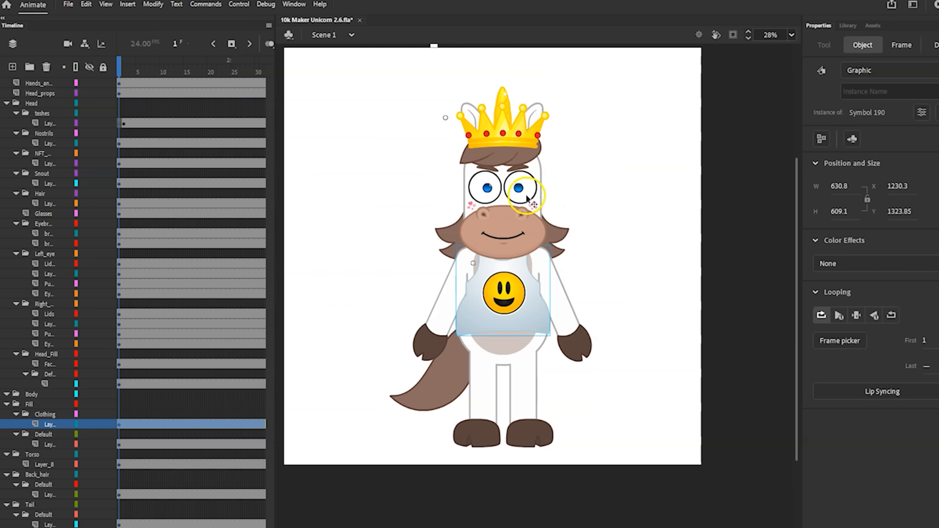
pyautogui.click(536, 195)
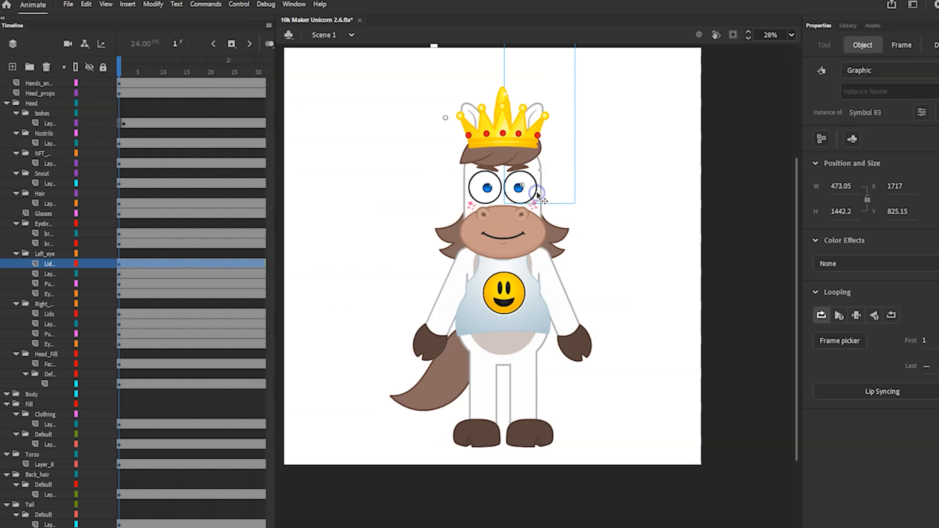
pyautogui.click(496, 221)
pyautogui.click(556, 238)
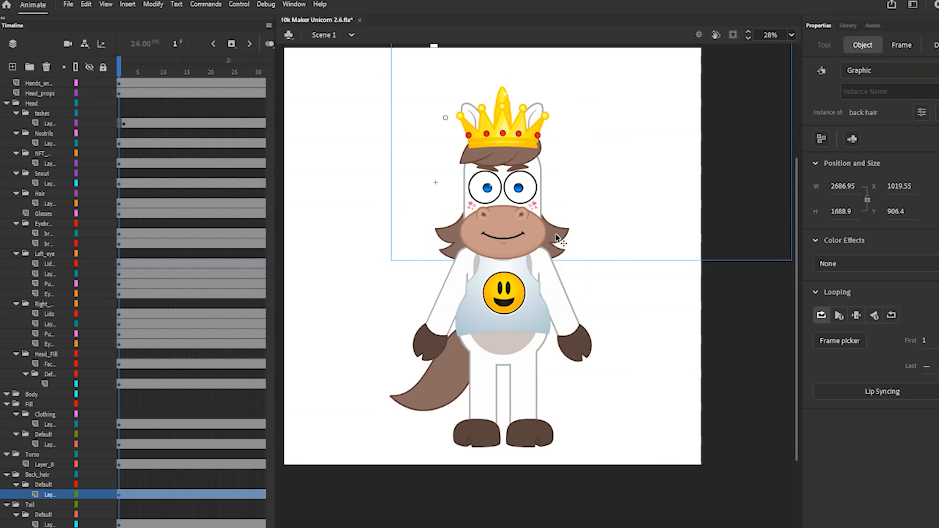
# Open the back hair symbol and play through its frames to review the hair styles and colours
pyautogui.doubleClick(556, 238)
pyautogui.click(172, 68)
pyautogui.moveTo(168, 68)
pyautogui.mouseDown()
pyautogui.moveTo(118, 67)
pyautogui.moveTo(181, 68)
pyautogui.moveTo(107, 68)
pyautogui.moveTo(166, 74)
pyautogui.mouseUp()
pyautogui.press('Return')
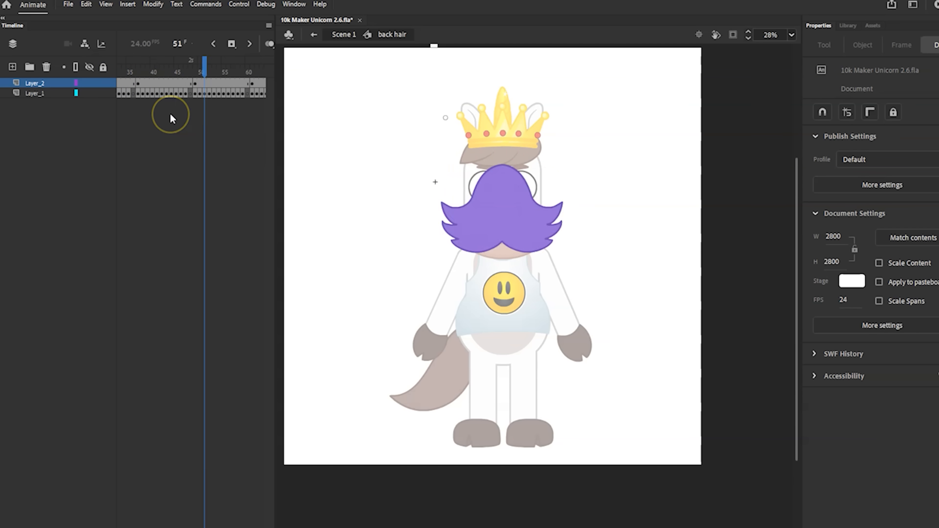
# Examine the back hair artwork on frame 1 and the colour swatches above the stage, and return to Scene 1
pyautogui.click(474, 197)
pyautogui.click(868, 265)
pyautogui.click(585, 207)
pyautogui.hotkey('shift', ',')
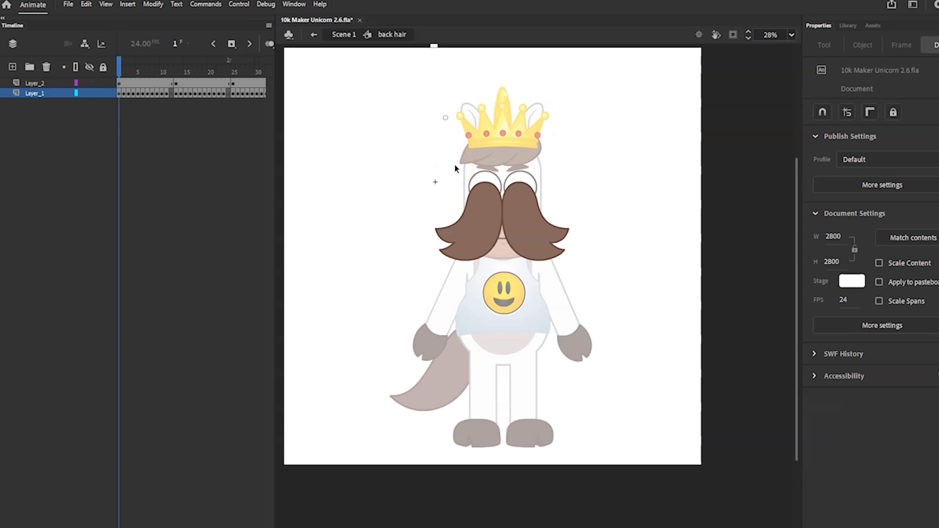
pyautogui.hotkey('ctrl', '-')
pyautogui.click(513, 180)
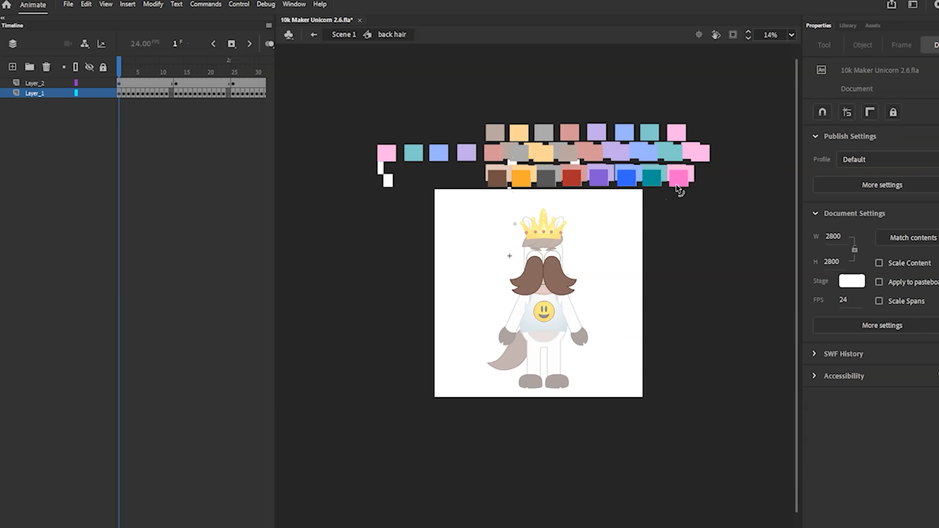
pyautogui.click(334, 35)
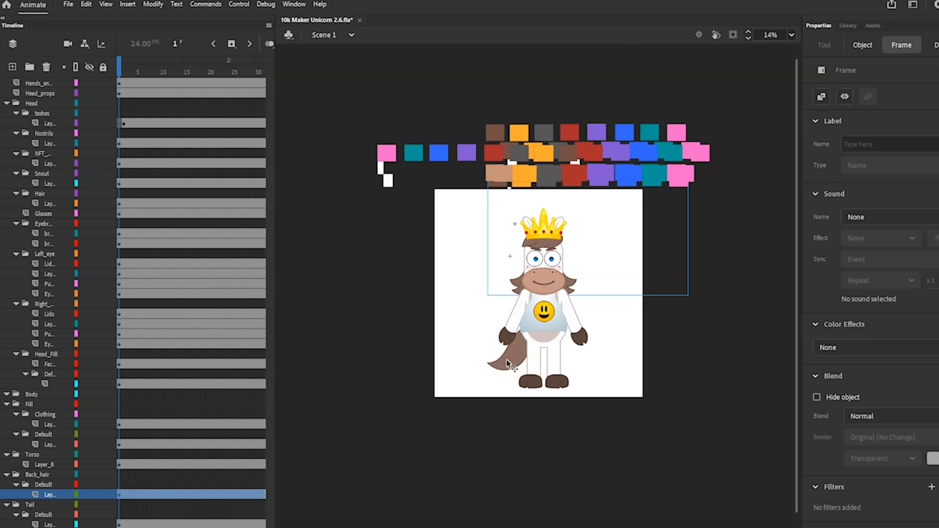
# Reopen the back hair symbol, check its row of colour swatches, and scrub through its frames to frame 96
pyautogui.doubleClick(569, 285)
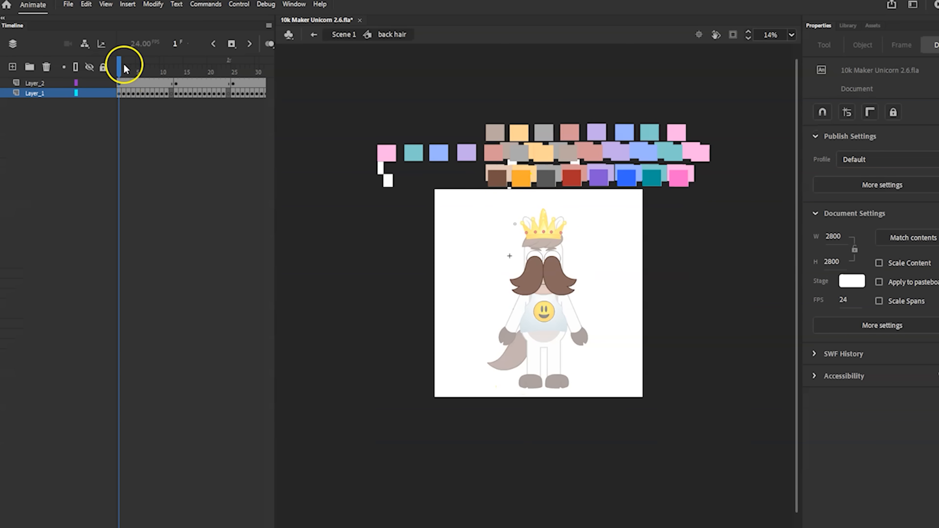
pyautogui.click(502, 182)
pyautogui.click(521, 180)
pyautogui.click(545, 181)
pyautogui.click(574, 180)
pyautogui.click(595, 182)
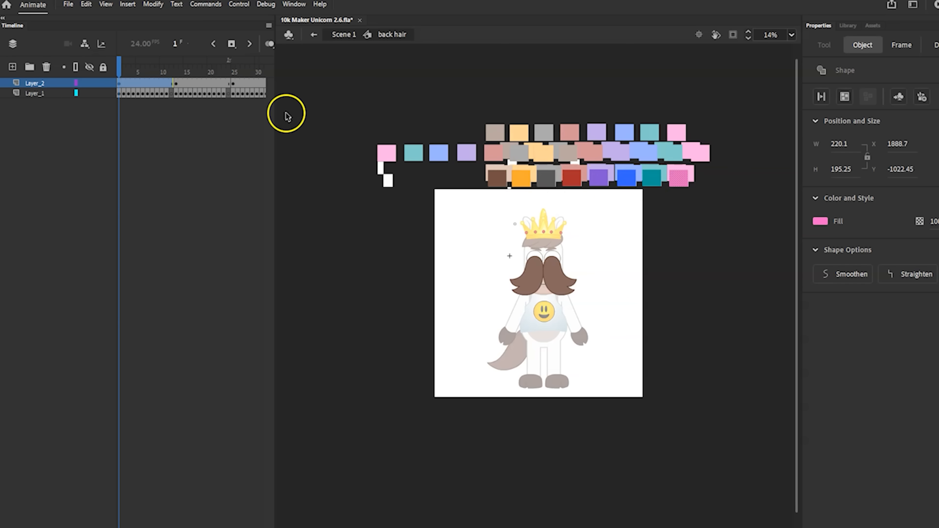
pyautogui.moveTo(128, 69)
pyautogui.mouseDown()
pyautogui.moveTo(173, 70)
pyautogui.moveTo(119, 69)
pyautogui.moveTo(167, 69)
pyautogui.mouseUp()
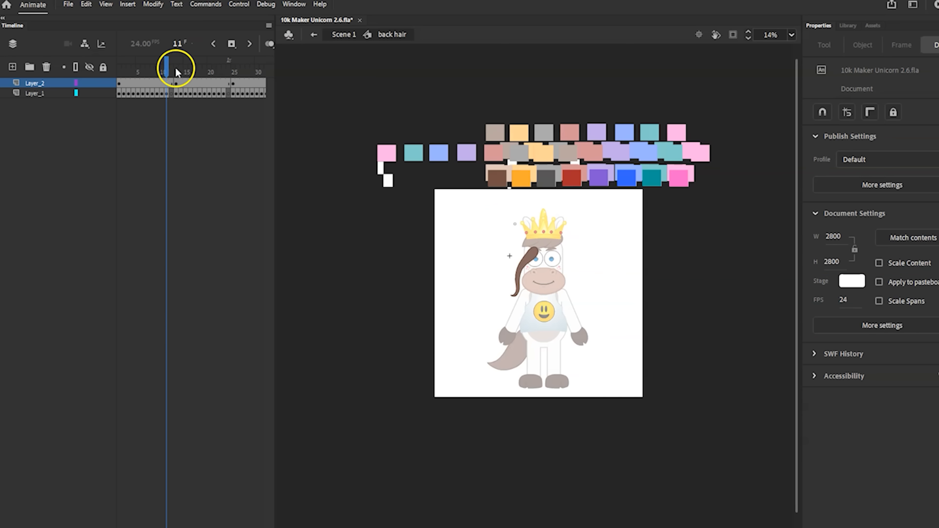
pyautogui.moveTo(20, 67); pyautogui.dragTo(170, 75)
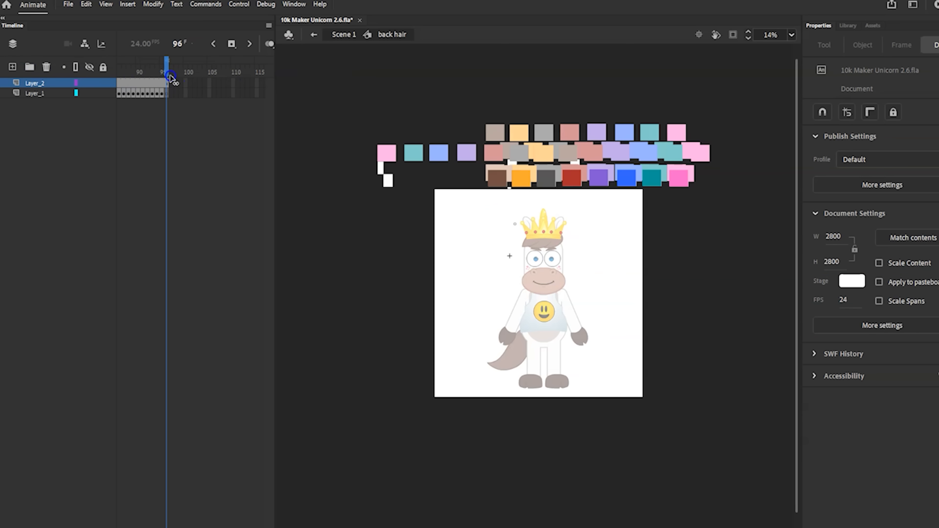
# Open the tail symbol from Scene 1, review its colour keyframes between frames 73 and 96, and return to the main scene
pyautogui.click(344, 35)
pyautogui.doubleClick(525, 326)
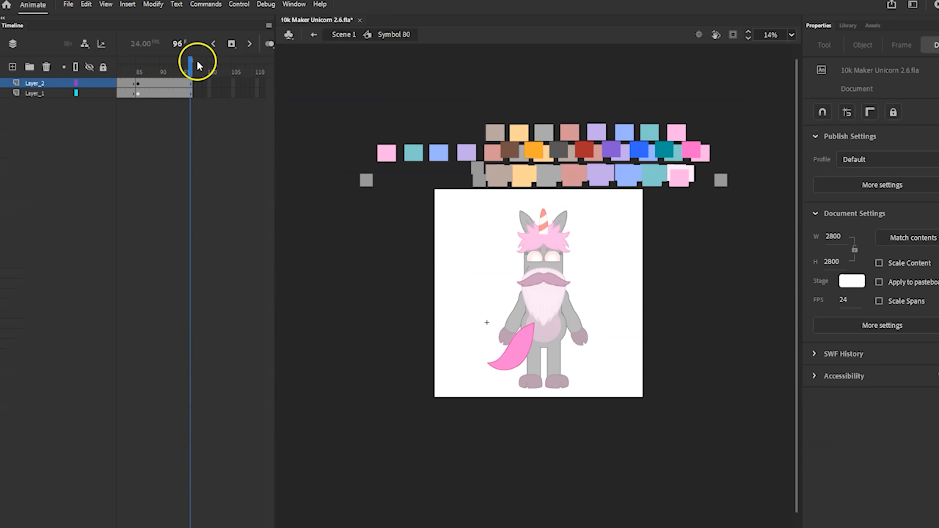
pyautogui.moveTo(189, 63); pyautogui.dragTo(50, 66)
pyautogui.moveTo(122, 79); pyautogui.dragTo(255, 79)
pyautogui.click(167, 84)
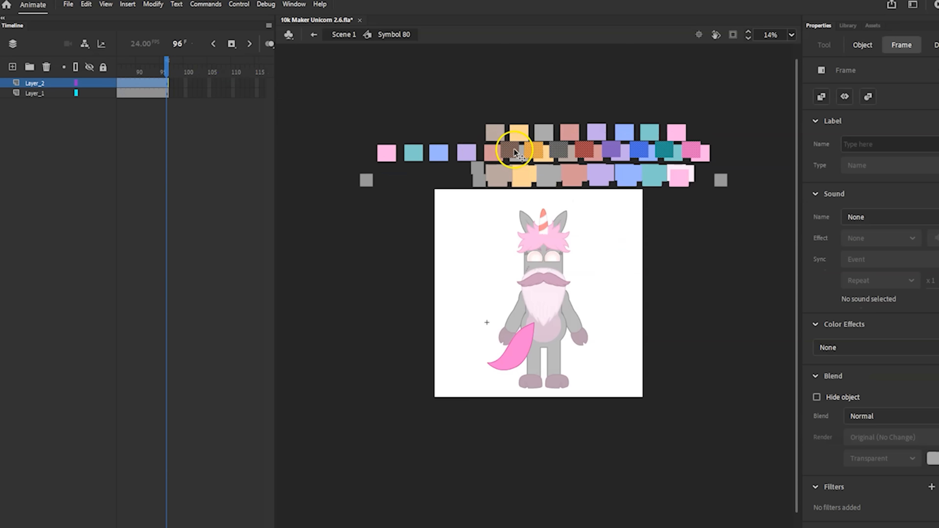
pyautogui.moveTo(168, 69); pyautogui.dragTo(201, 85)
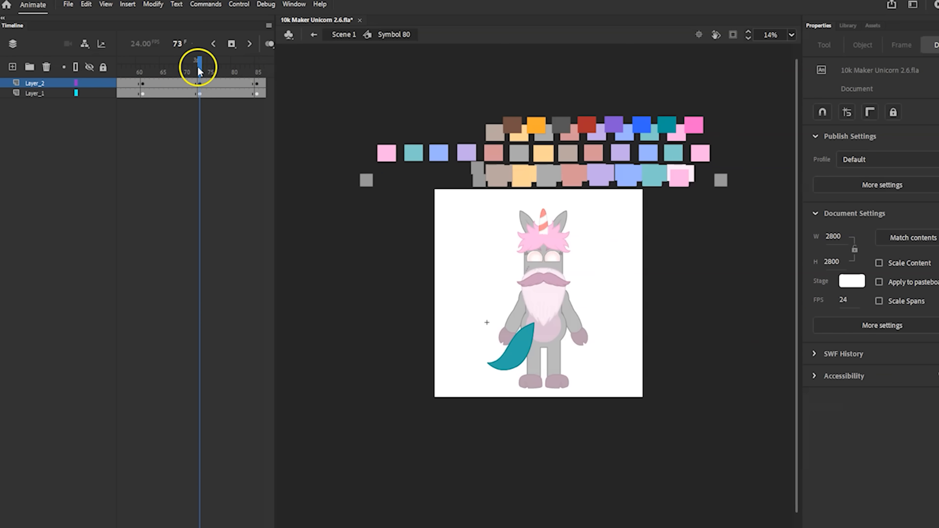
pyautogui.click(313, 35)
pyautogui.click(313, 34)
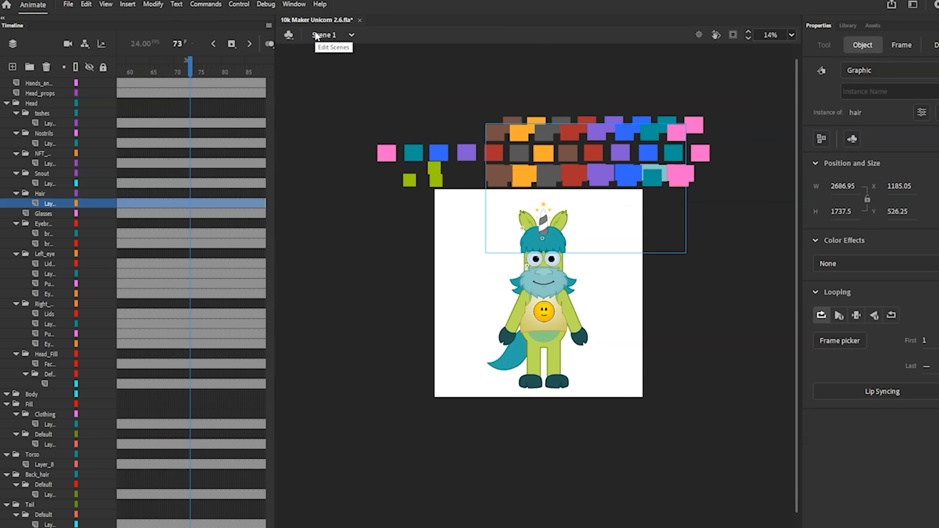
# Play the main timeline from frame 73 to watch the random part combinations, and stop at frame 474
pyautogui.click(408, 182)
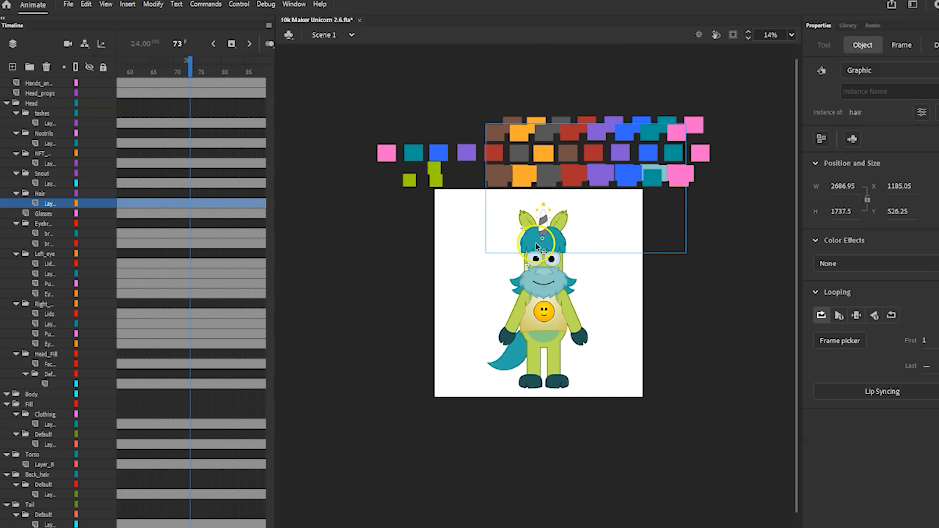
pyautogui.click(480, 232)
pyautogui.press('Return')
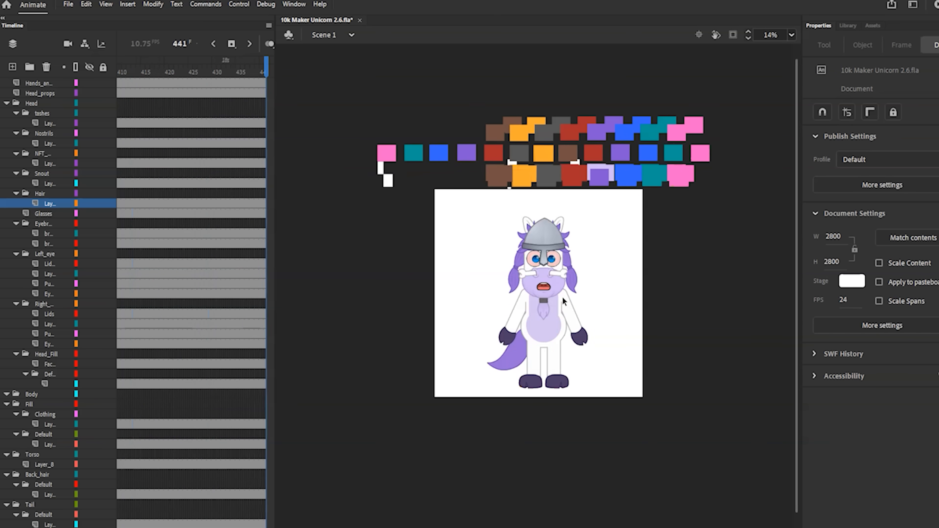
pyautogui.click(538, 288)
pyautogui.click(503, 298)
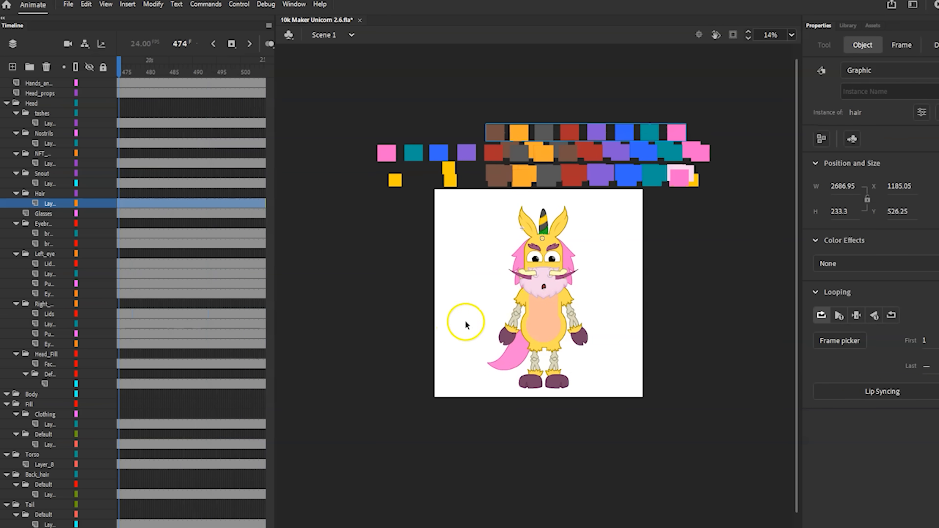
# Open the back hair symbol on the stopped character, check its frames around frame 90, and return to Scene 1
pyautogui.doubleClick(522, 262)
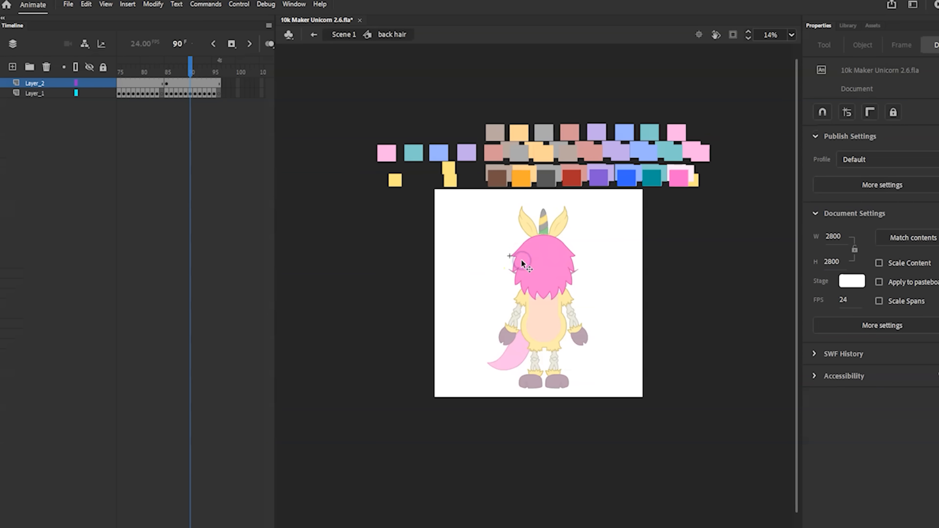
pyautogui.moveTo(193, 64)
pyautogui.mouseDown()
pyautogui.moveTo(124, 65)
pyautogui.moveTo(211, 77)
pyautogui.moveTo(177, 74)
pyautogui.moveTo(199, 74)
pyautogui.mouseUp()
pyautogui.click(192, 83)
pyautogui.click(313, 35)
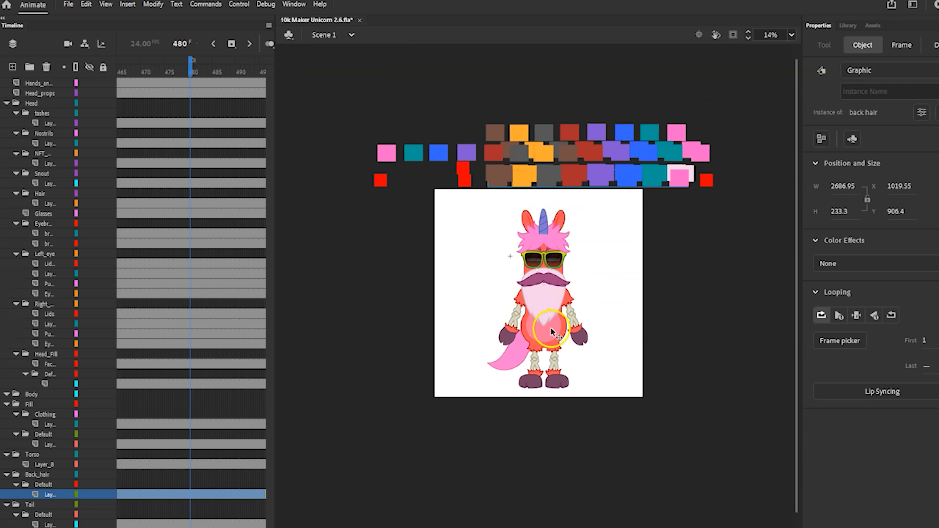
# Examine the tinted body in the torso symbol, scrub its frames to frame 110, and return to Scene 1
pyautogui.doubleClick(563, 334)
pyautogui.click(560, 336)
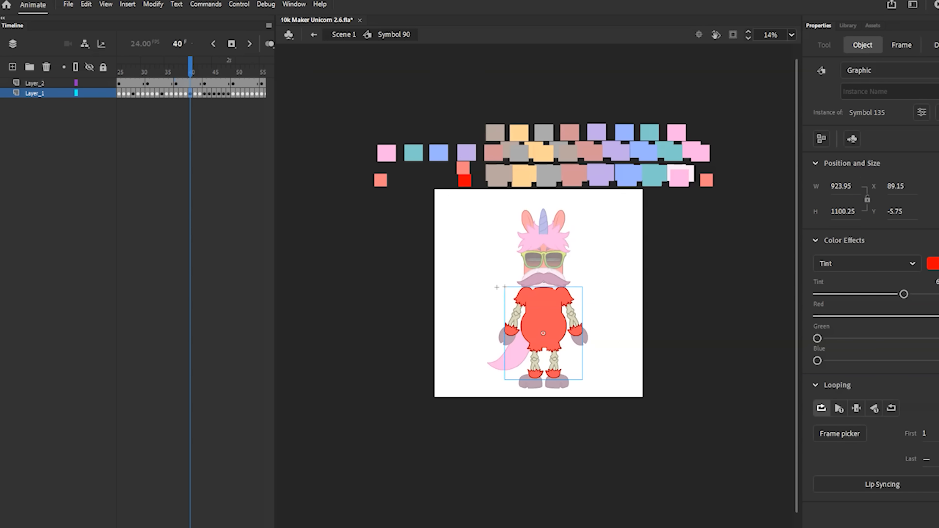
pyautogui.doubleClick(366, 84)
pyautogui.click(565, 273)
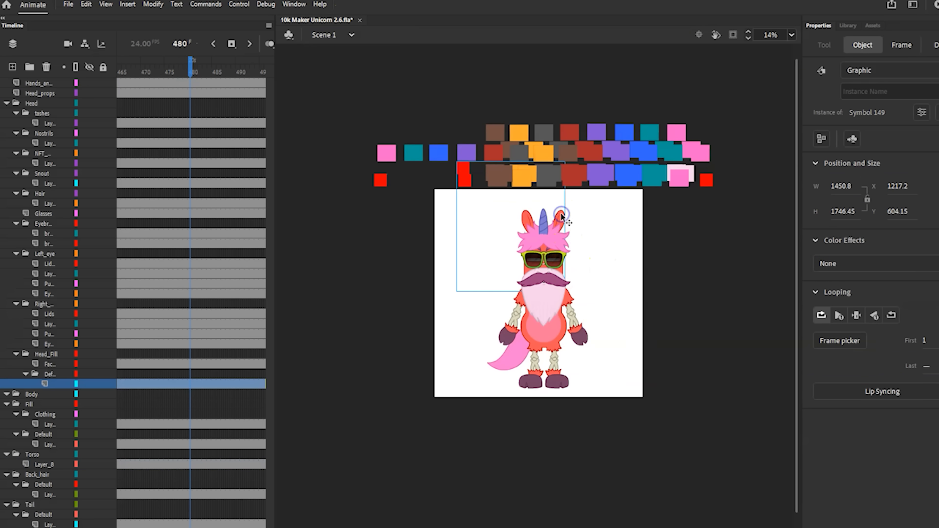
pyautogui.doubleClick(566, 334)
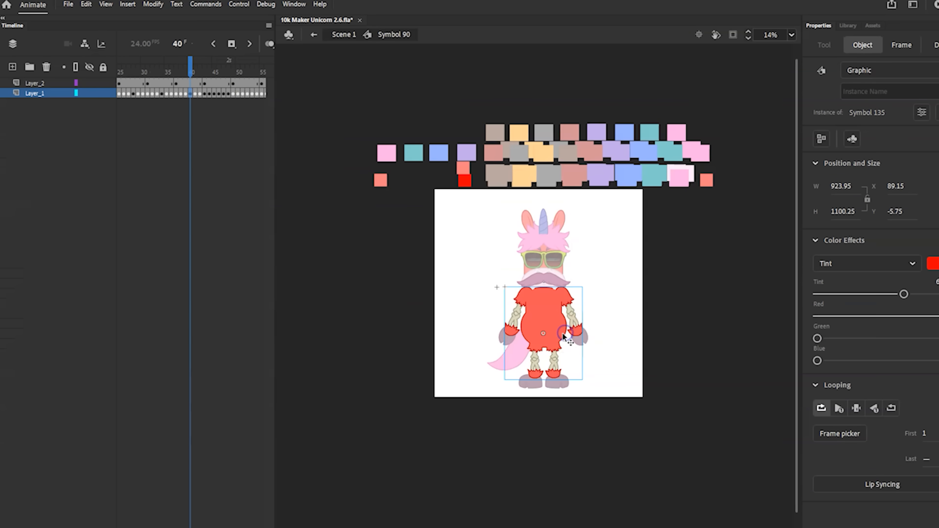
pyautogui.moveTo(215, 70)
pyautogui.mouseDown()
pyautogui.moveTo(362, 80)
pyautogui.moveTo(129, 73)
pyautogui.moveTo(218, 82)
pyautogui.moveTo(187, 76)
pyautogui.moveTo(214, 76)
pyautogui.mouseUp()
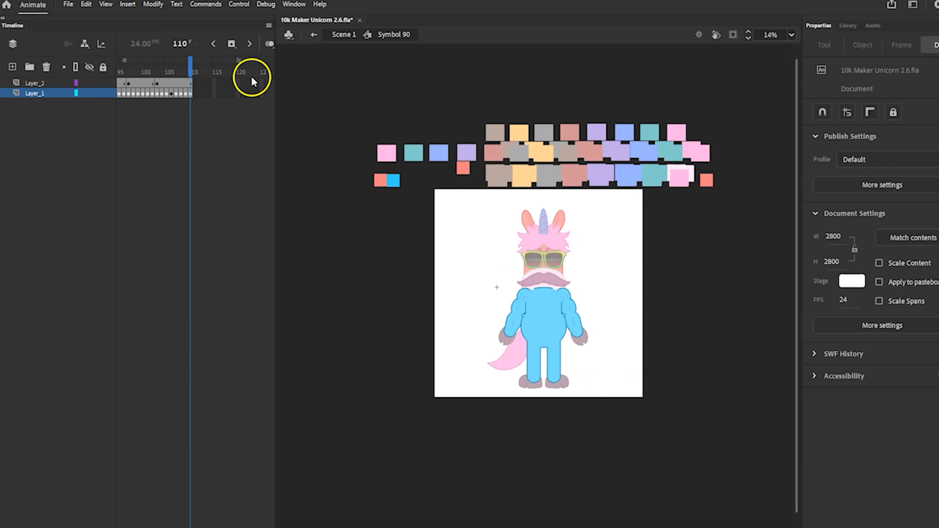
pyautogui.click(313, 37)
# Open the head symbol to compare its layers at frame 110 with the torso's, and return to Scene 1
pyautogui.click(560, 213)
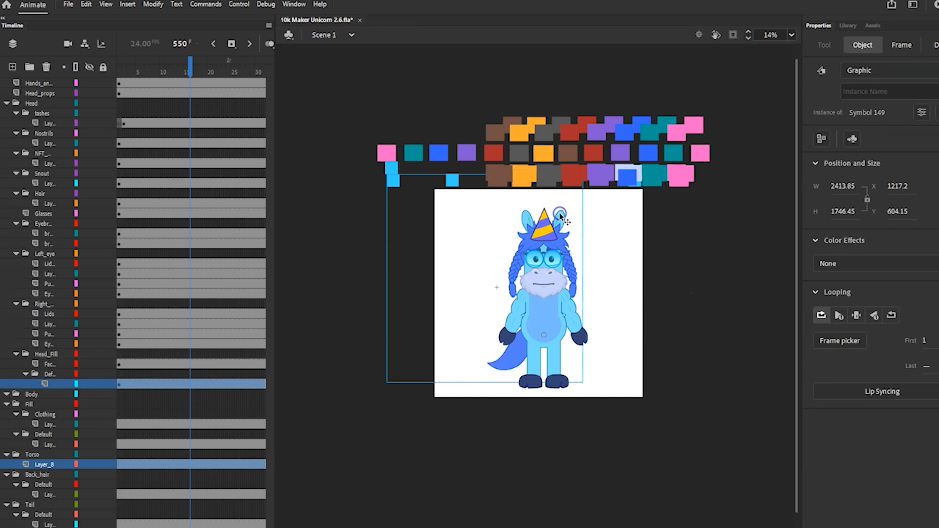
pyautogui.doubleClick(560, 213)
pyautogui.click(189, 70)
pyautogui.click(329, 46)
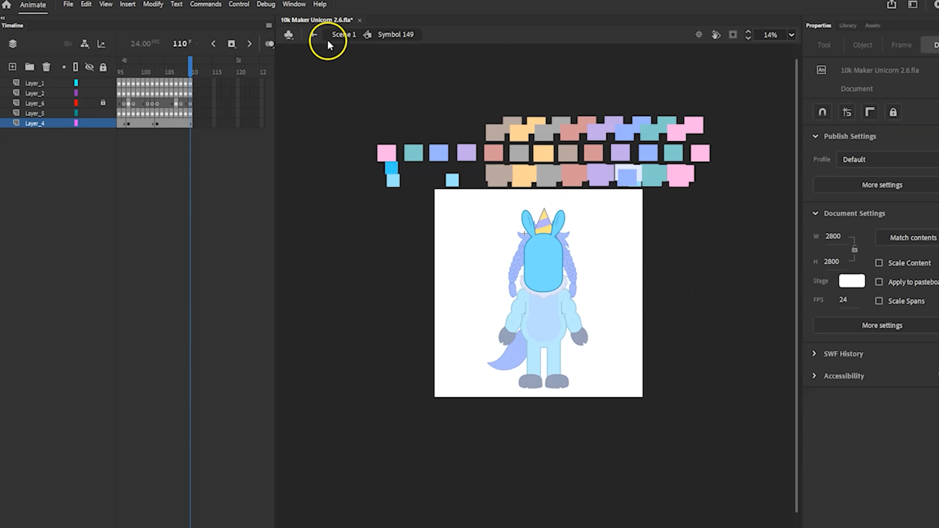
# Reopen the head symbol, select its blue colour swatch at frame 110 for inspection, and return to Scene 1
pyautogui.click(313, 34)
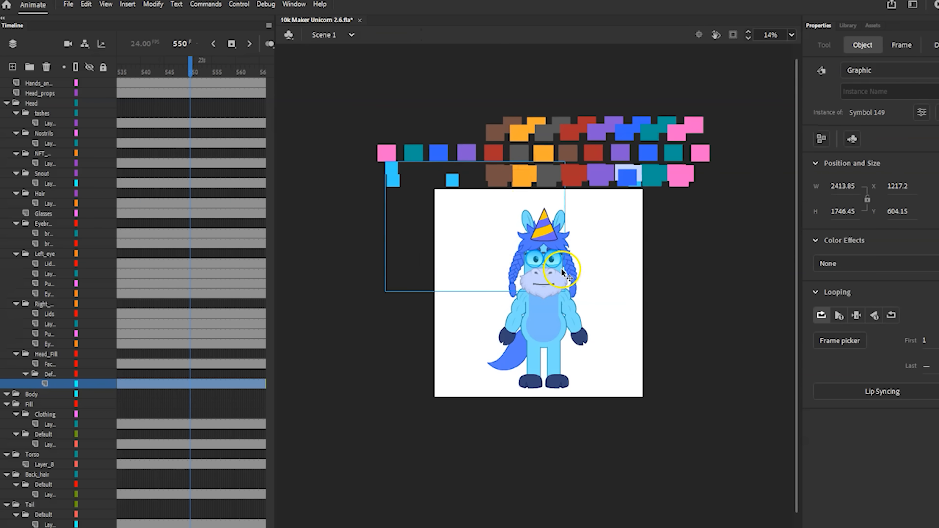
pyautogui.doubleClick(562, 267)
pyautogui.moveTo(183, 63); pyautogui.dragTo(220, 70)
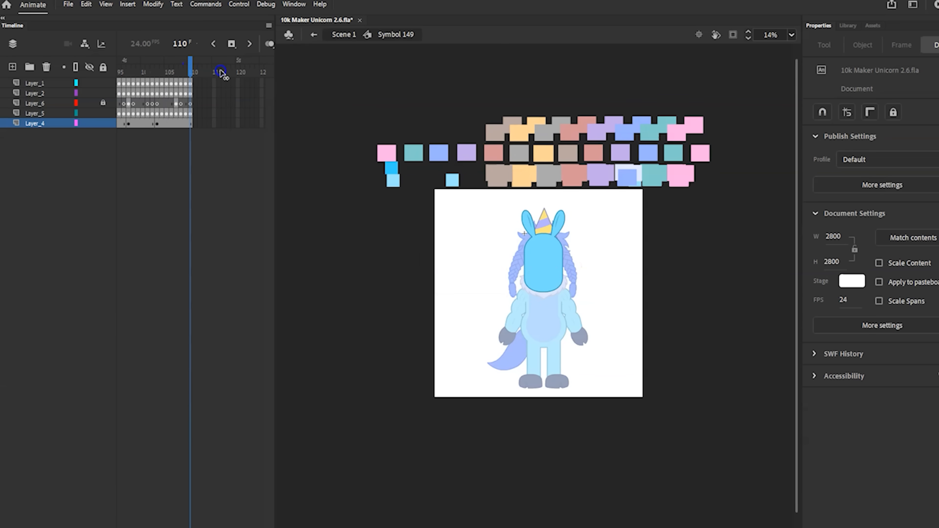
pyautogui.click(391, 170)
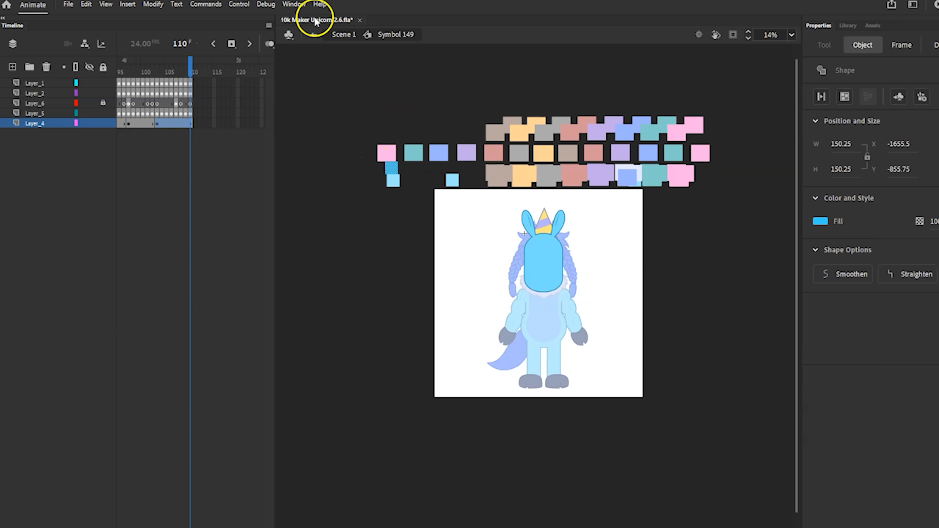
pyautogui.click(313, 36)
pyautogui.click(629, 295)
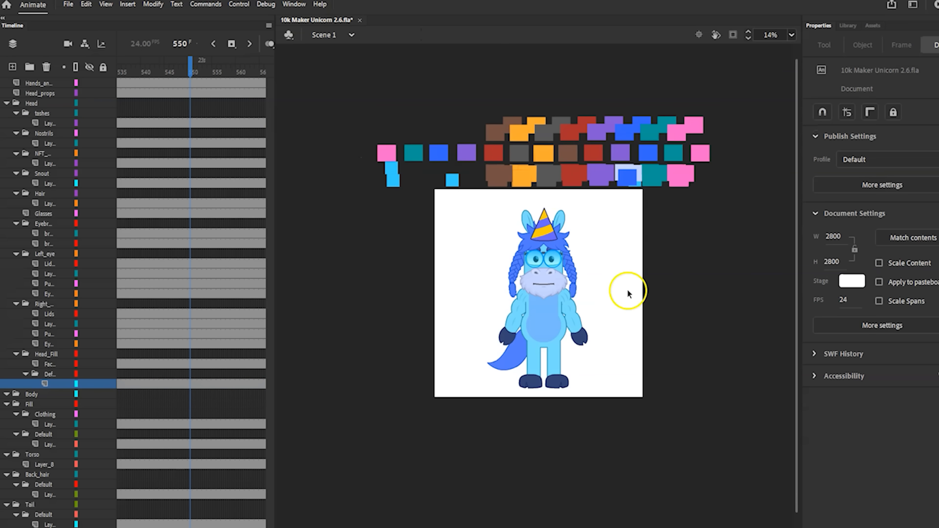
# Open the Head props symbol on the horn, scrub its frames to frame 687, and return to Scene 1 to inspect the eyes
pyautogui.doubleClick(541, 231)
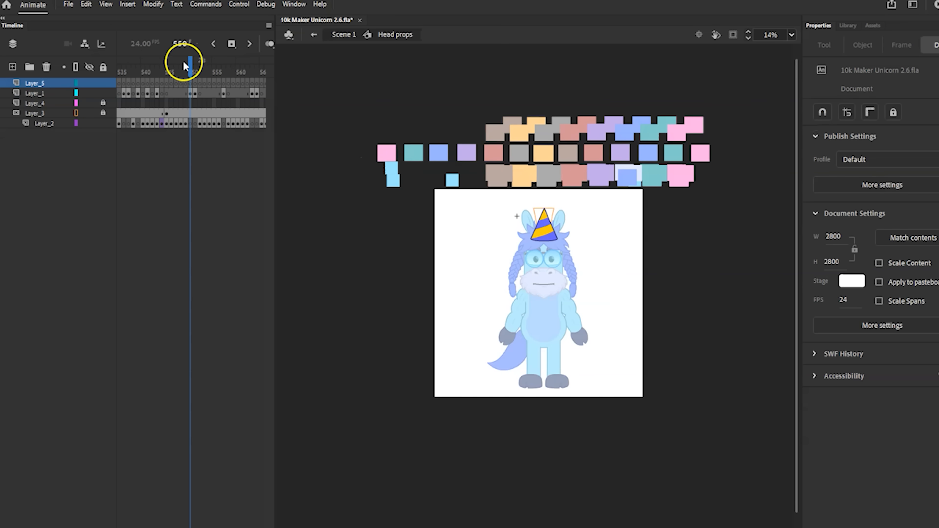
pyautogui.moveTo(192, 64); pyautogui.dragTo(200, 96)
pyautogui.click(316, 36)
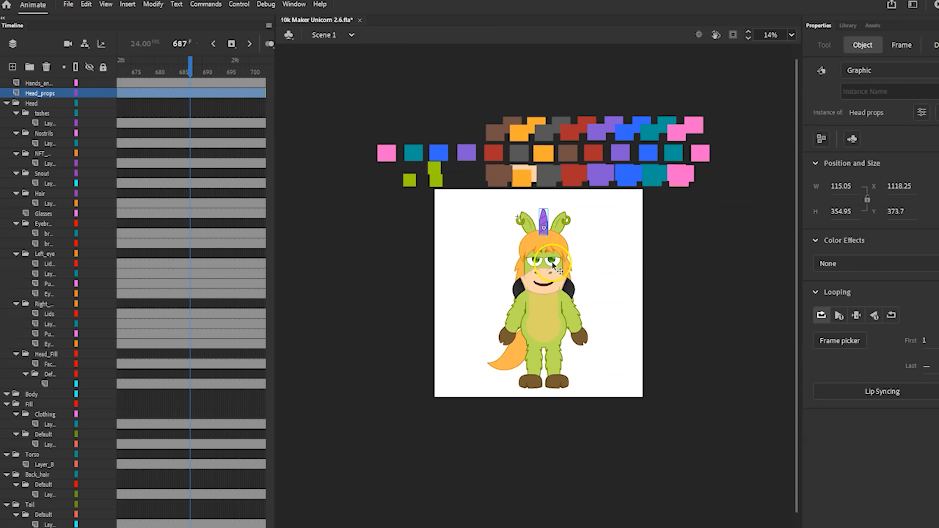
pyautogui.click(552, 263)
pyautogui.click(620, 299)
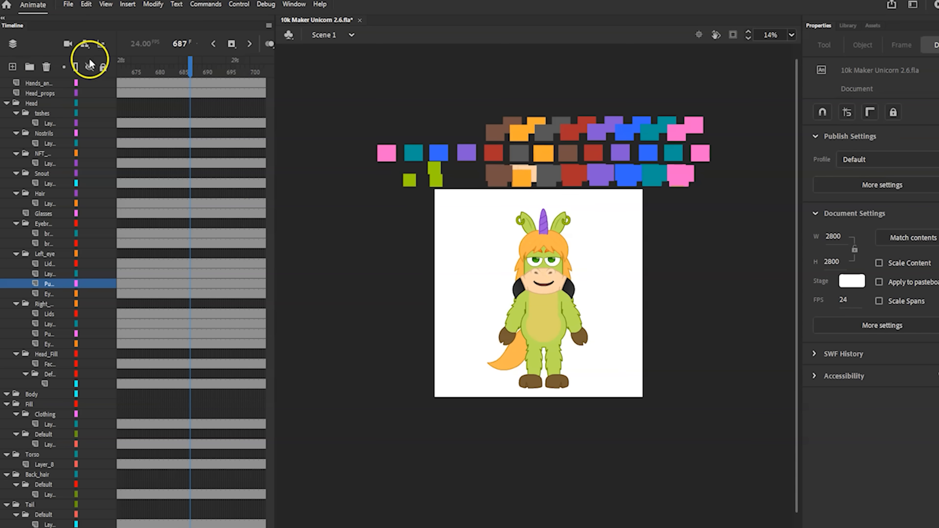
# Play the main timeline from an earlier frame, stop at frame 679, and select the torso symbol to view its properties
pyautogui.moveTo(184, 69); pyautogui.dragTo(98, 71)
pyautogui.press('Return')
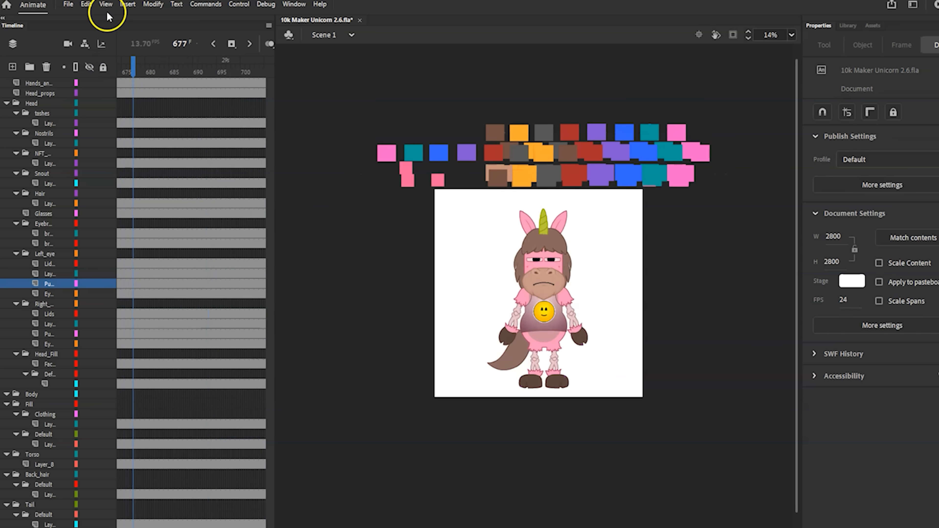
pyautogui.click(510, 310)
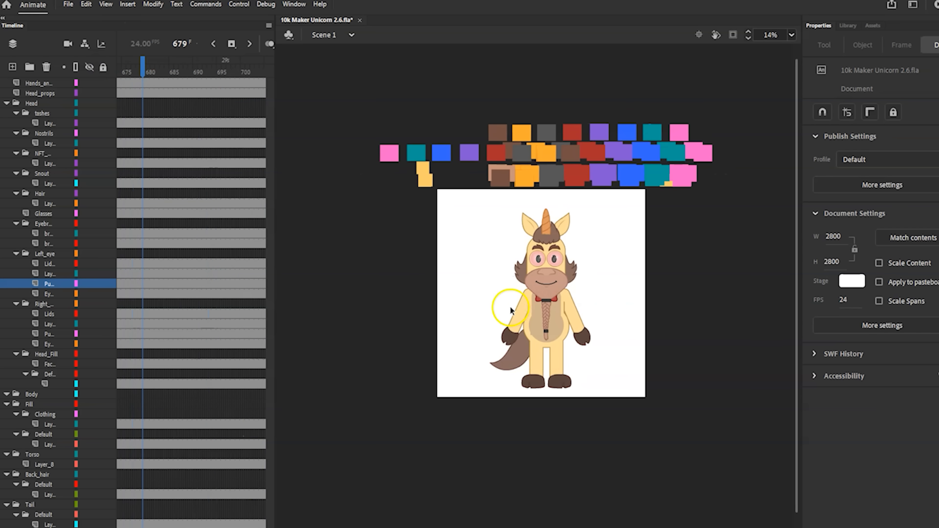
pyautogui.click(519, 314)
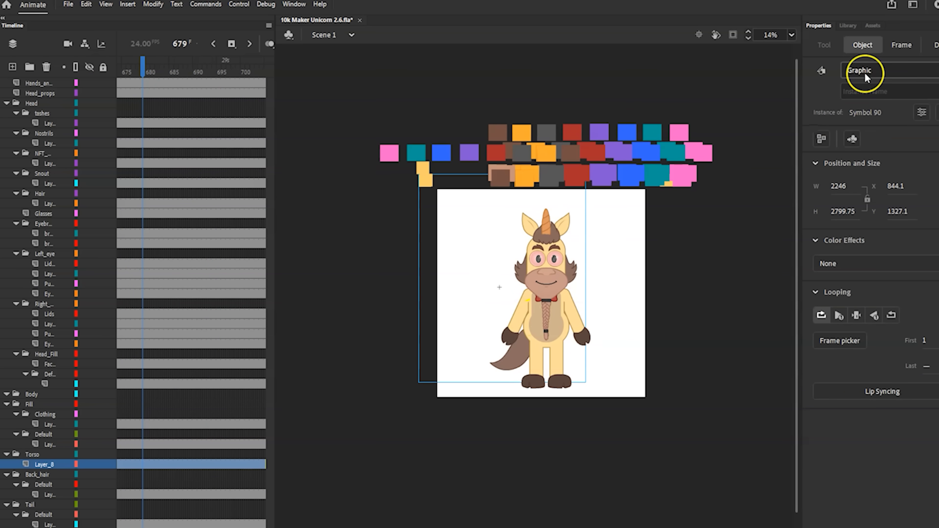
pyautogui.click(615, 310)
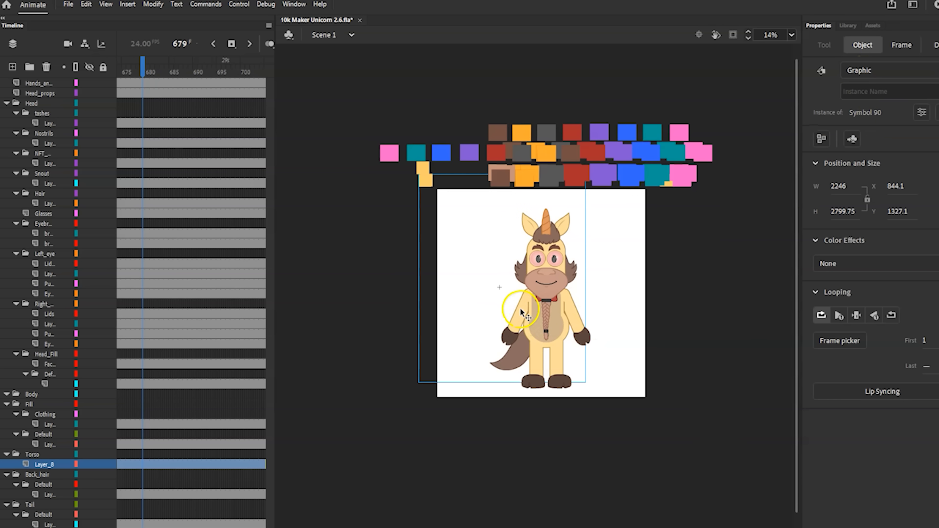
# Rewind the main timeline to before frame 665, play the random combinations again, and stop at frame 679
pyautogui.moveTo(167, 76); pyautogui.dragTo(120, 70)
pyautogui.click(186, 97)
pyautogui.press('Return')
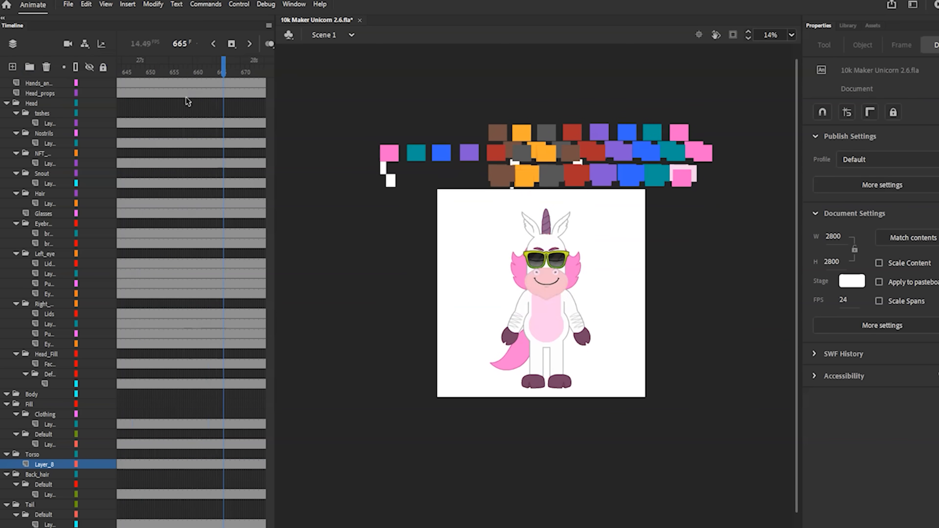
pyautogui.click(52, 45)
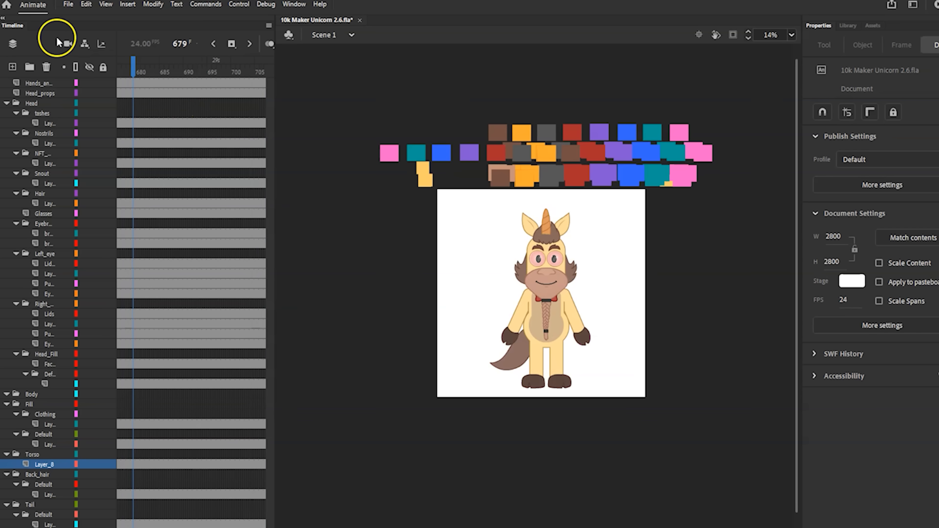
# Open the movie export with the PNG Sequence format, browse to the 1. Animation Work folder, and close the dialog without exporting
pyautogui.click(74, 7)
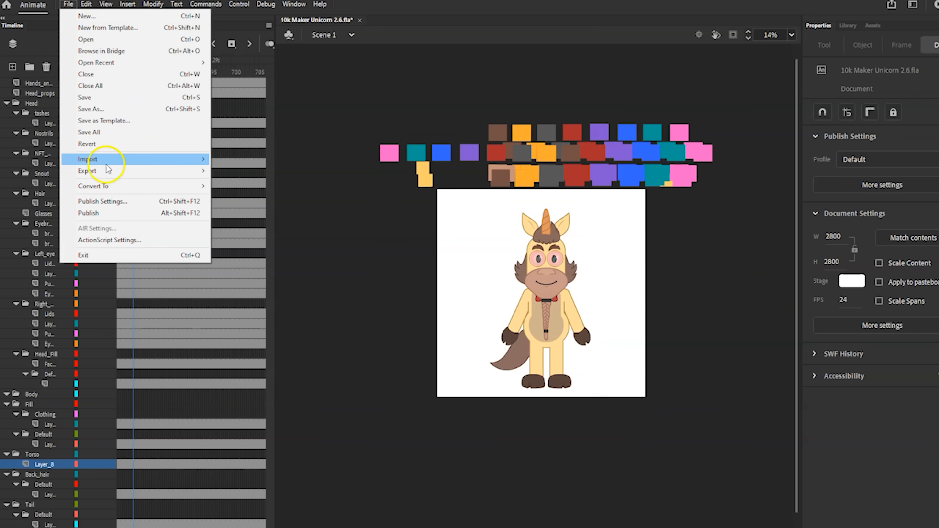
pyautogui.moveTo(109, 172)
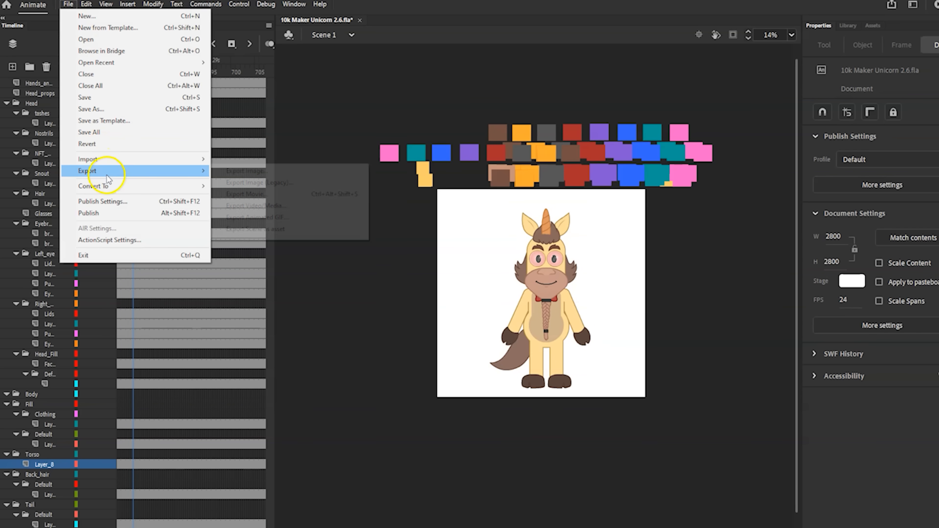
pyautogui.click(254, 200)
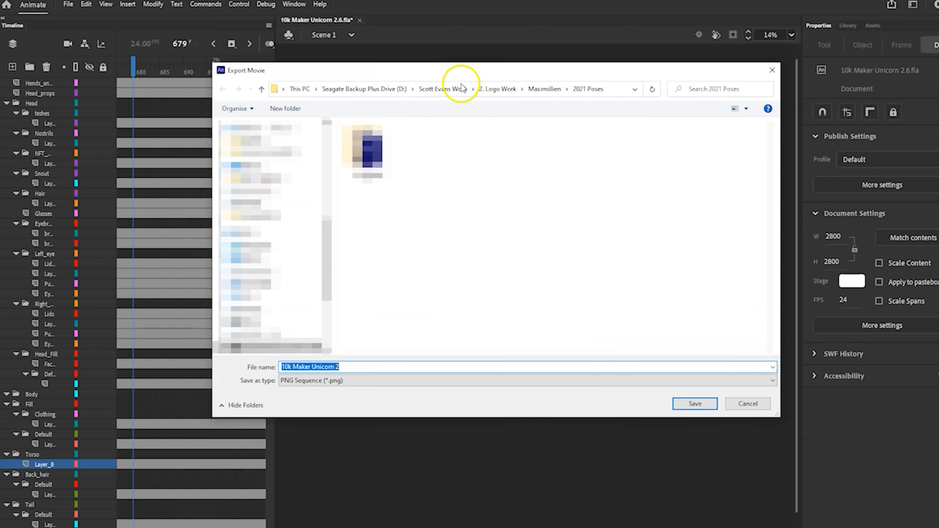
pyautogui.click(466, 89)
pyautogui.click(440, 89)
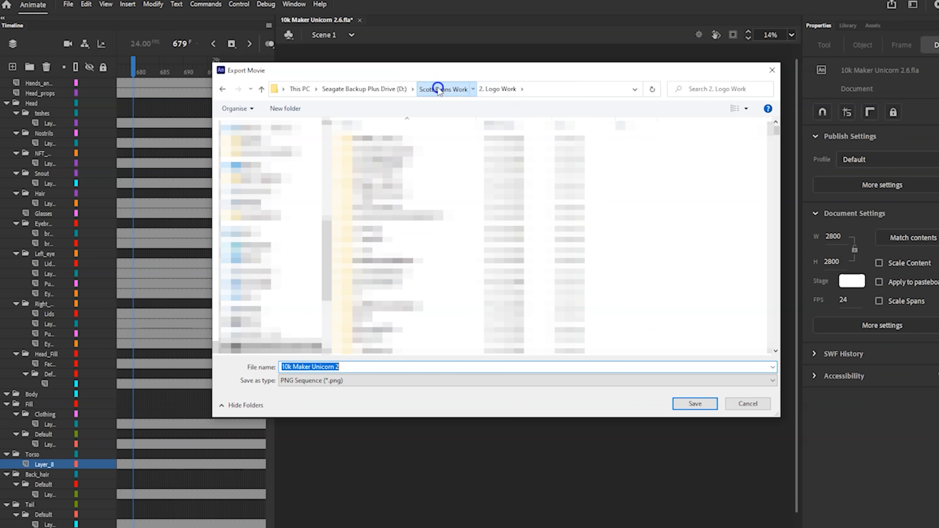
pyautogui.doubleClick(384, 139)
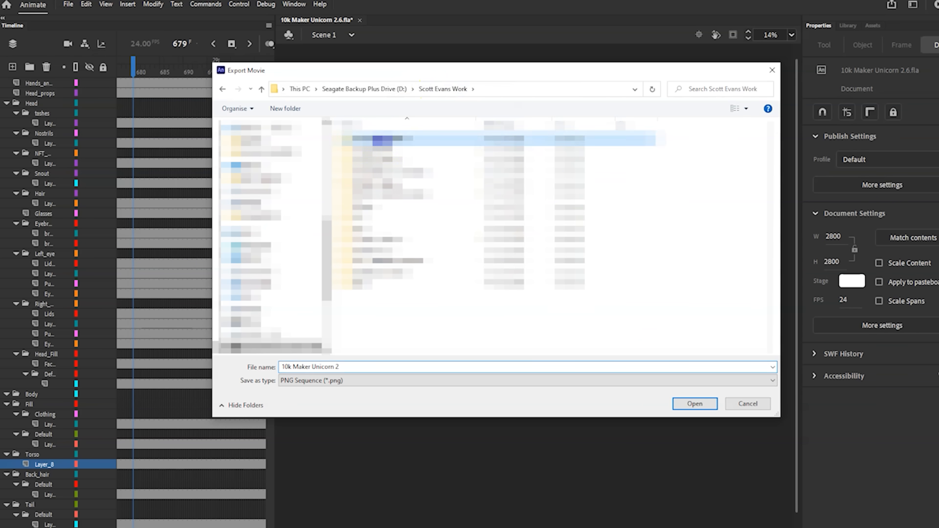
pyautogui.click(770, 70)
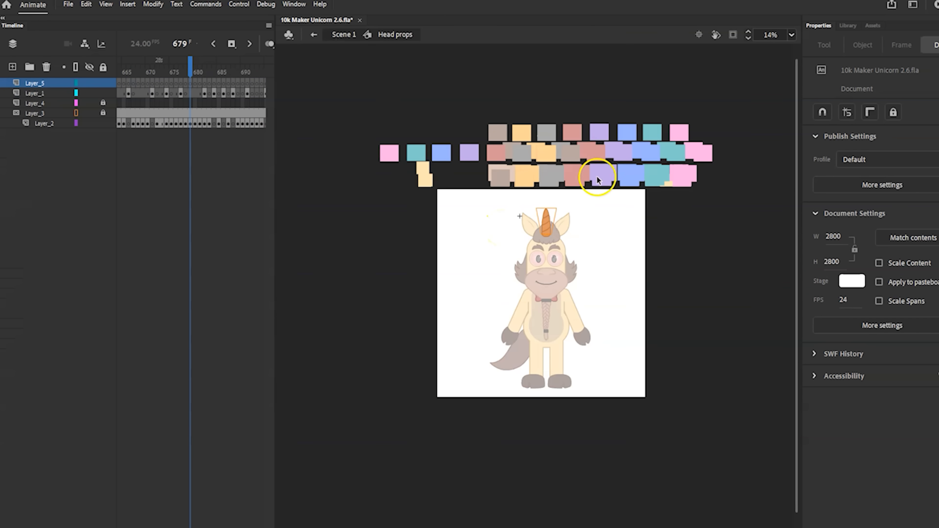
# Scrub the Head props symbol back to frame 1 to view the crown, and return to Scene 1
pyautogui.moveTo(190, 66); pyautogui.dragTo(119, 71)
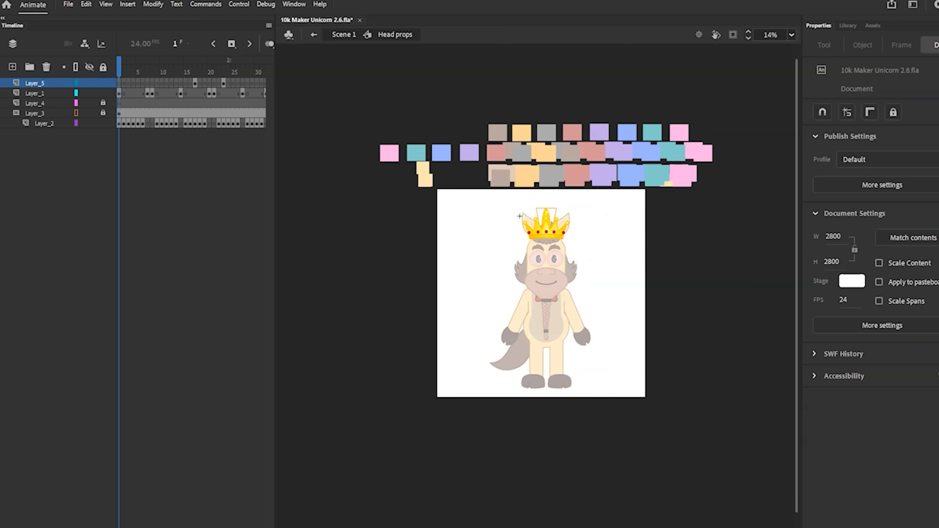
pyautogui.moveTo(128, 527)
pyautogui.mouseDown()
pyautogui.moveTo(237, 527)
pyautogui.moveTo(124, 527)
pyautogui.mouseUp()
pyautogui.click(313, 34)
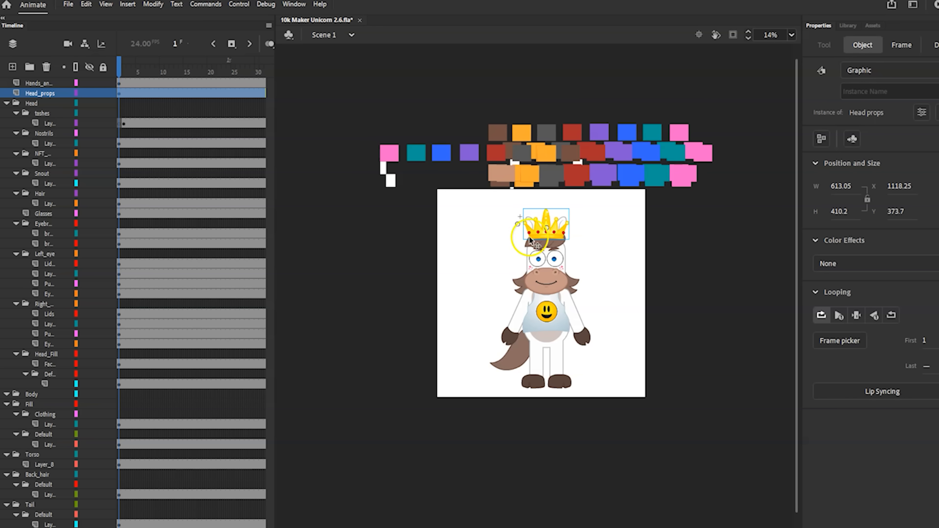
# Select the head, torso, and hands-and-feet symbols in turn on the frame 1 character to inspect the separate parts
pyautogui.click(565, 253)
pyautogui.click(570, 308)
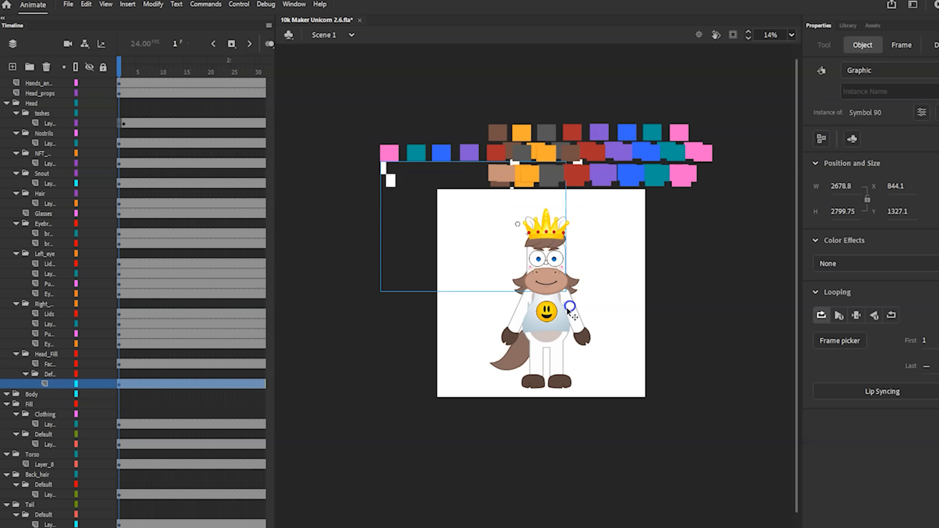
pyautogui.click(507, 338)
pyautogui.click(551, 335)
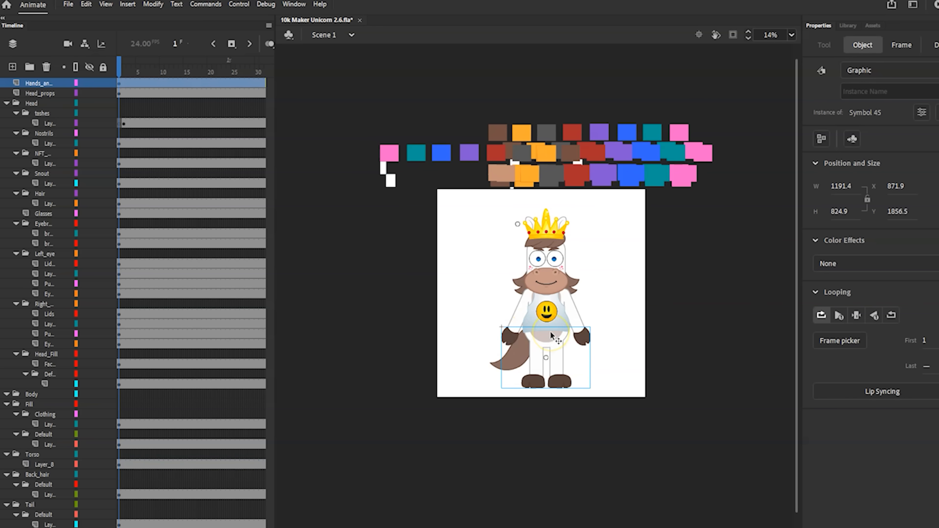